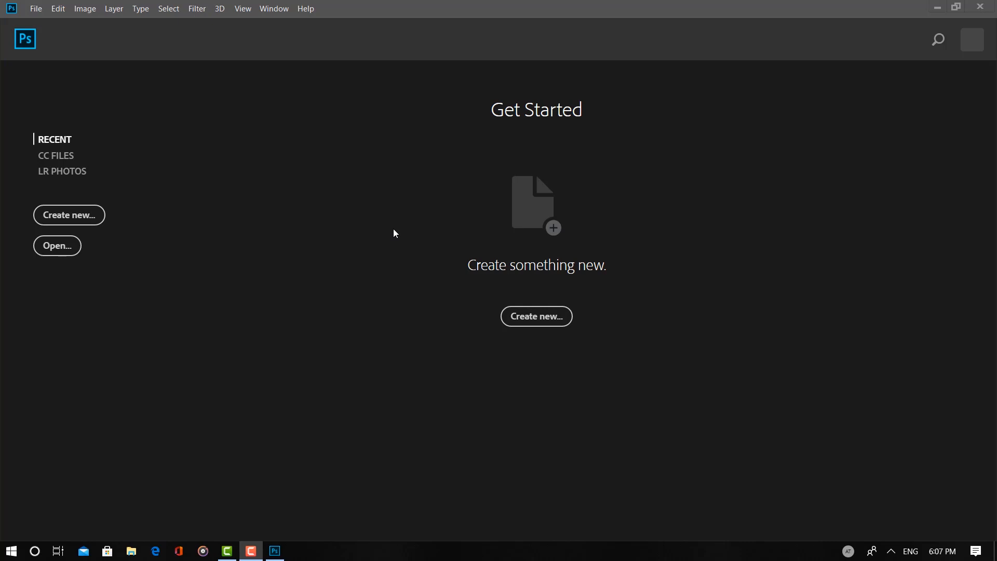
Open pic1.jpg from the text folder and activate the Move tool
{"action": "left_click", "coordinate": [62, 248]}
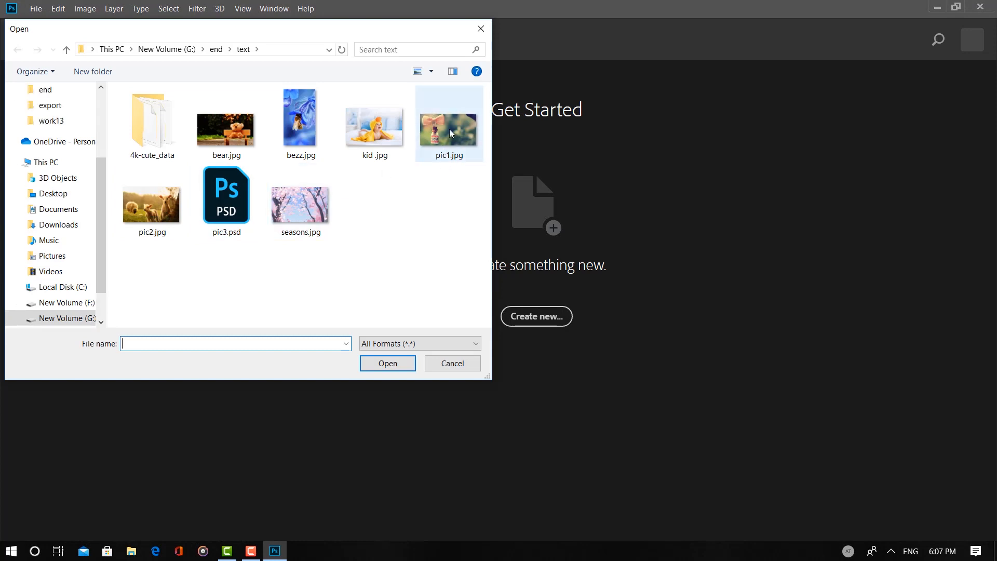
{"action": "left_click", "coordinate": [447, 153]}
{"action": "left_click", "coordinate": [389, 363]}
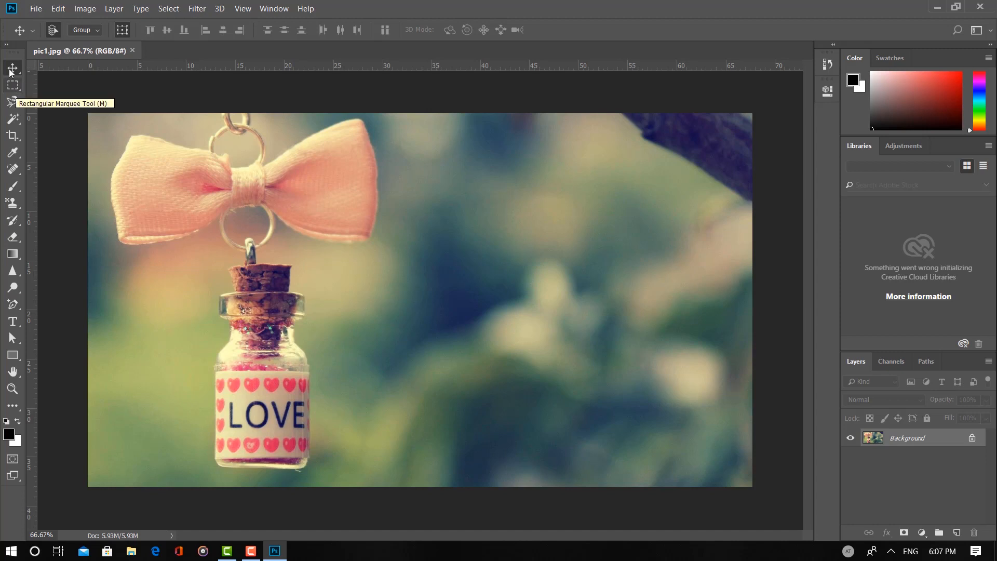
{"action": "left_click", "coordinate": [12, 83]}
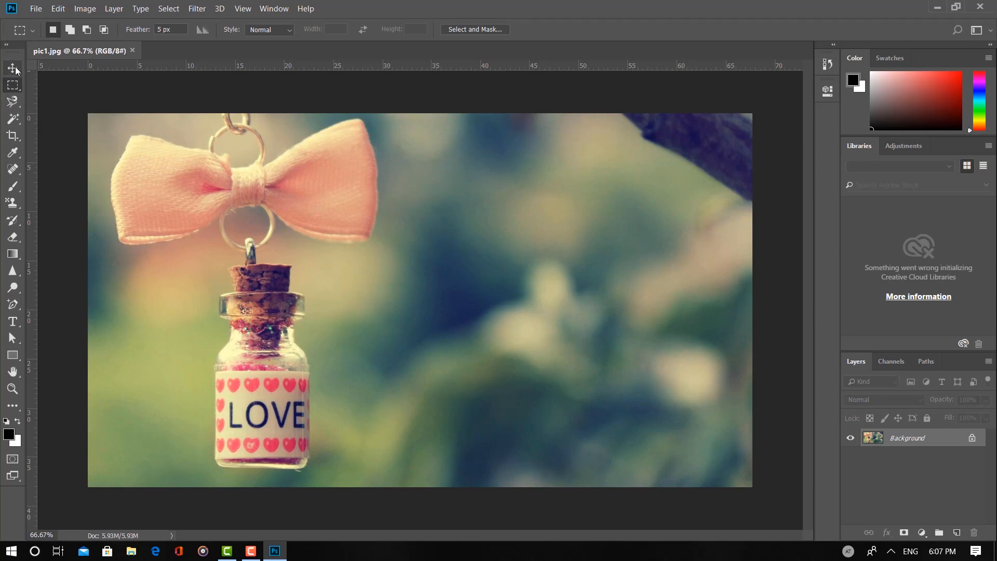
{"action": "key", "text": "v"}
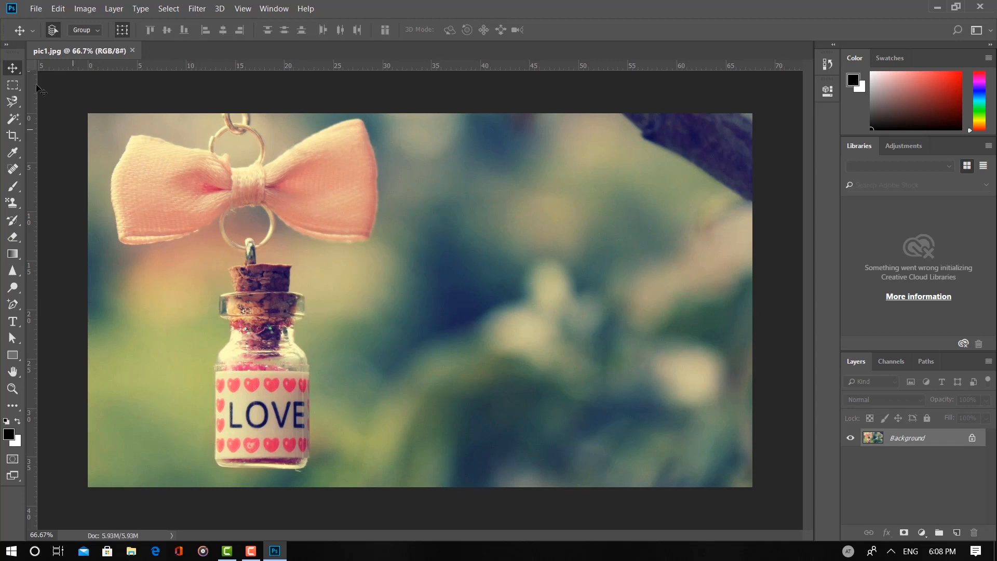
Open pic2.jpg as a second document and compare it with pic1.jpg
{"action": "left_click", "coordinate": [40, 7]}
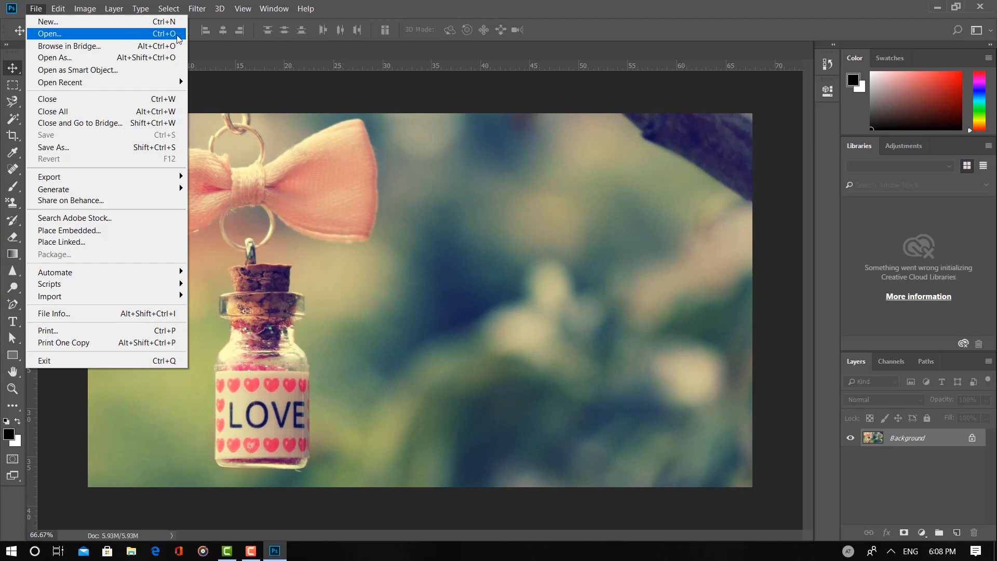
{"action": "left_click", "coordinate": [99, 35]}
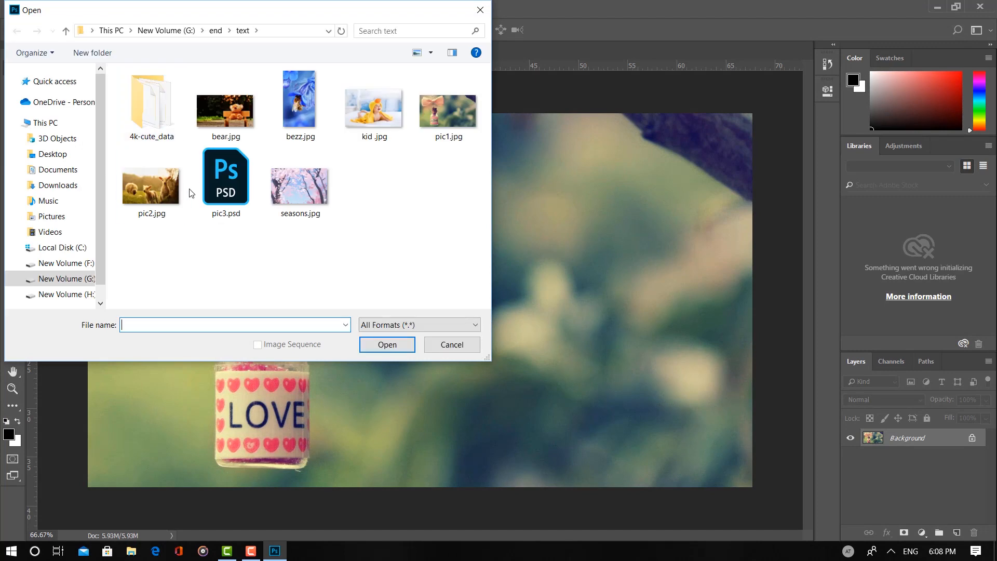
{"action": "left_click", "coordinate": [132, 189]}
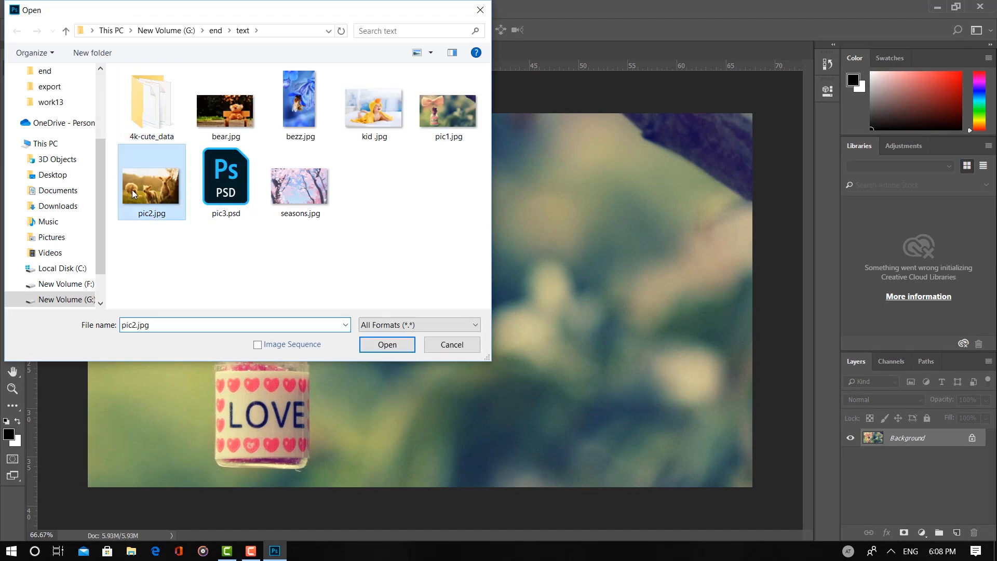
{"action": "left_click", "coordinate": [387, 345]}
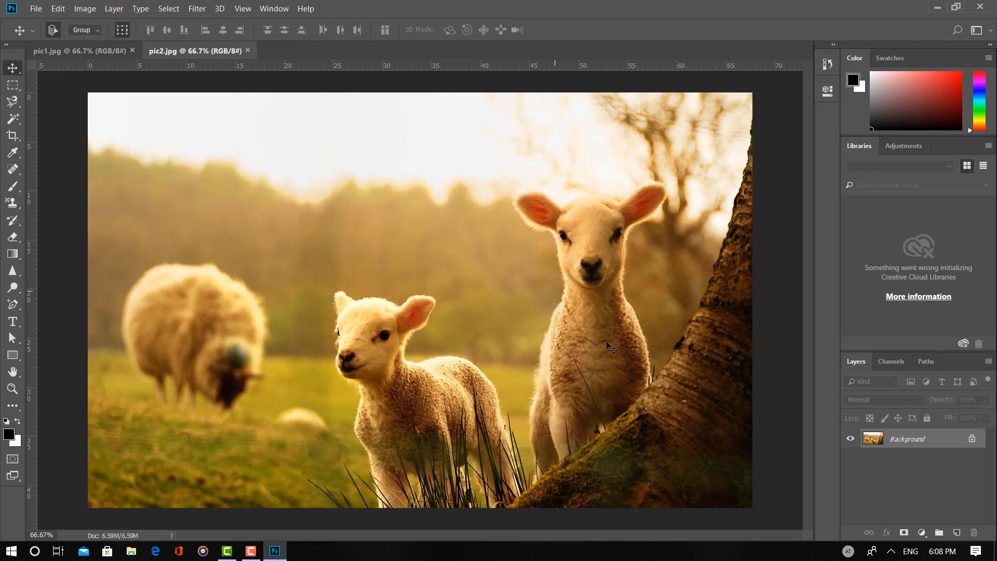
{"action": "left_click", "coordinate": [101, 52]}
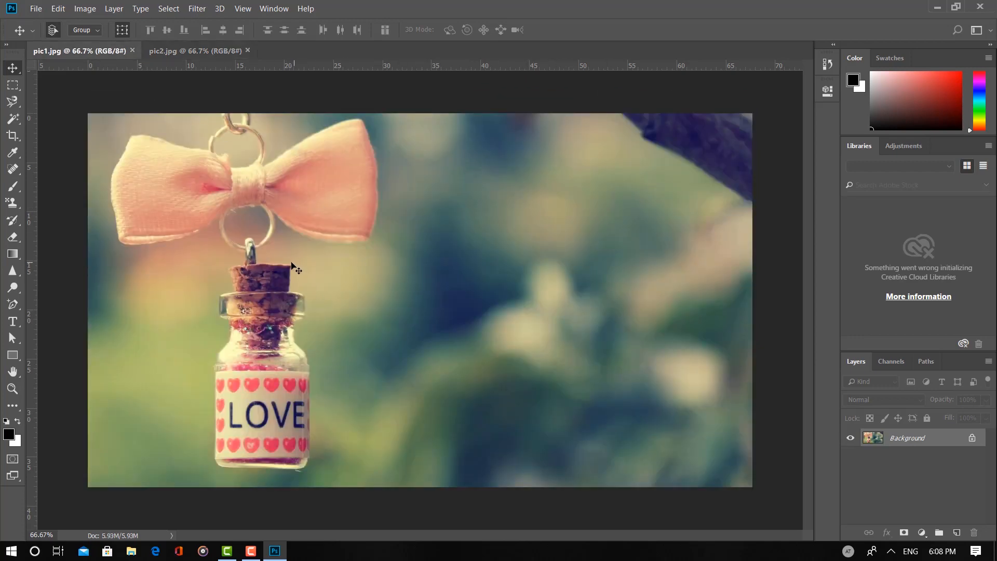
{"action": "left_click", "coordinate": [186, 54]}
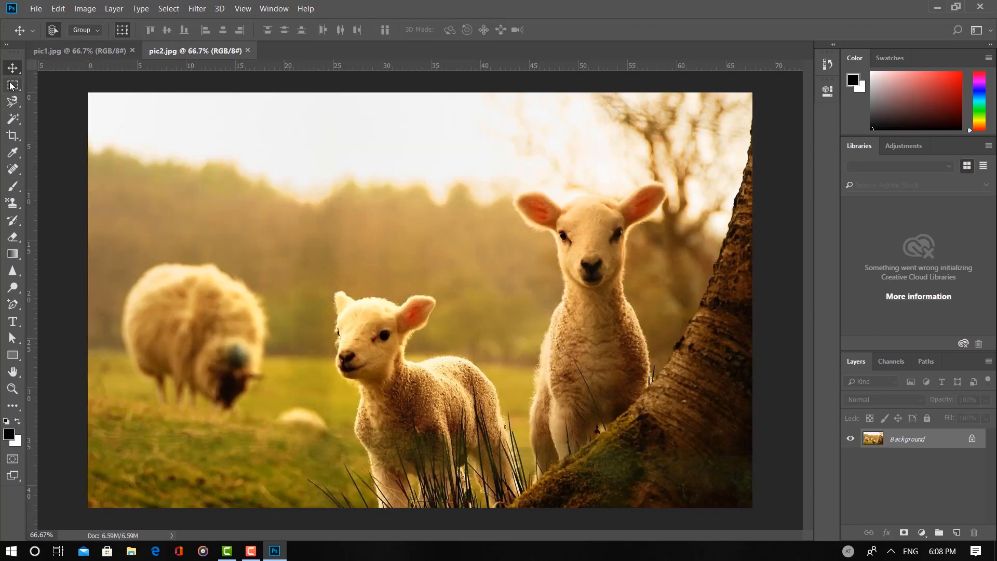
Copy a rectangular marquee selection around the standing lamb beside the tree trunk in pic2.jpg
{"action": "left_click", "coordinate": [13, 85]}
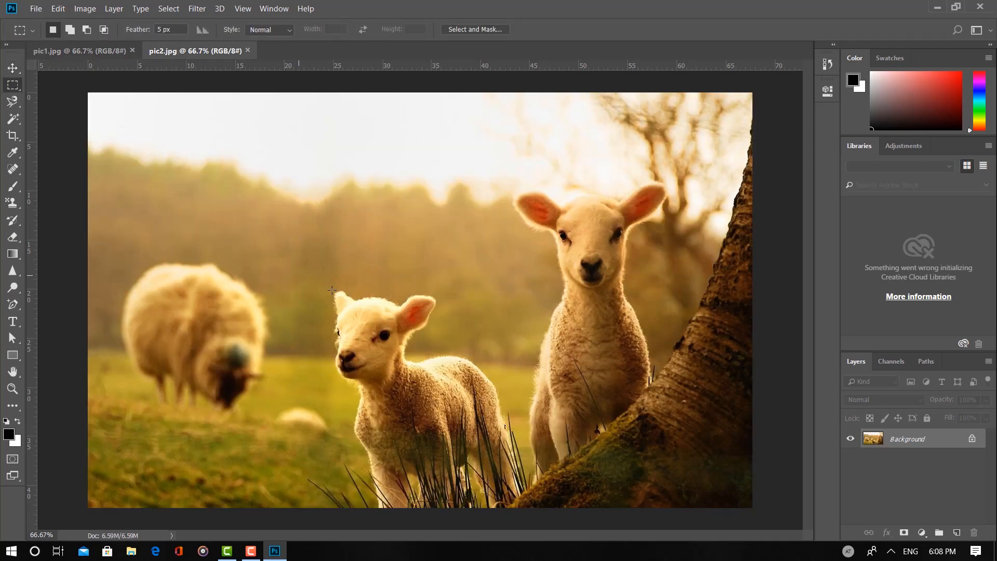
{"action": "left_click_drag", "start_coordinate": [465, 136], "coordinate": [710, 489]}
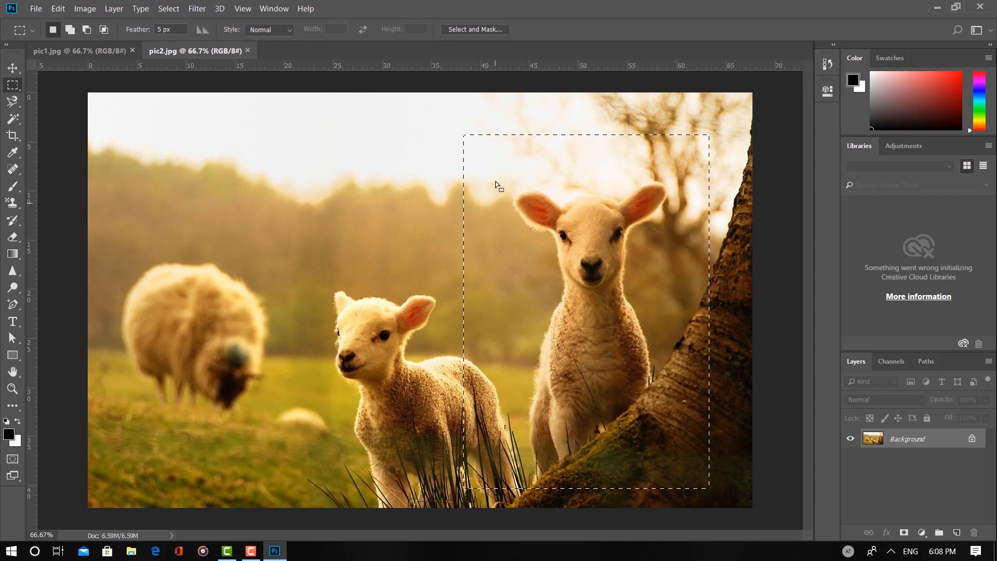
{"action": "left_click", "coordinate": [58, 8]}
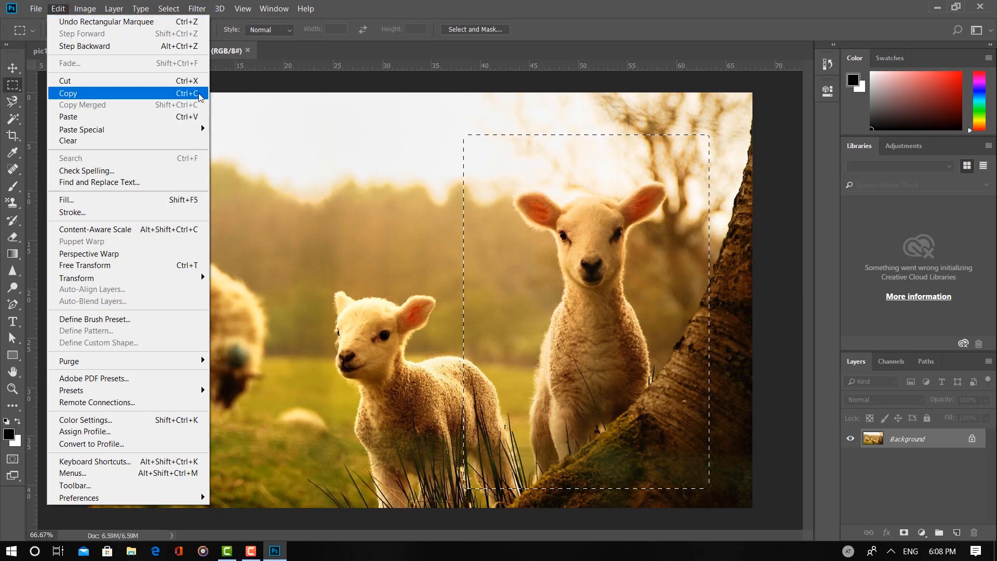
{"action": "left_click", "coordinate": [155, 94]}
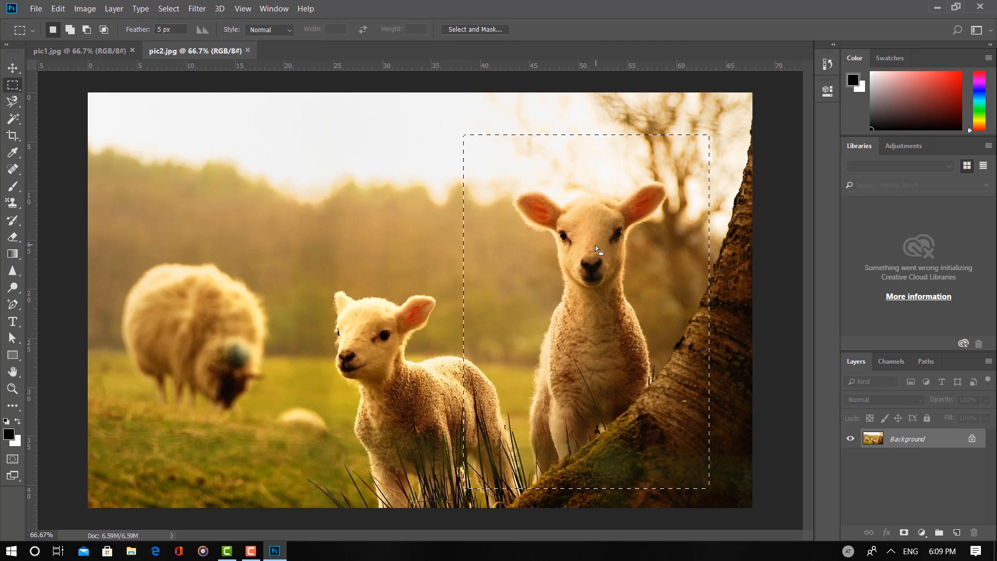
Paste the copied lamb selection into pic1.jpg
{"action": "left_click", "coordinate": [98, 49]}
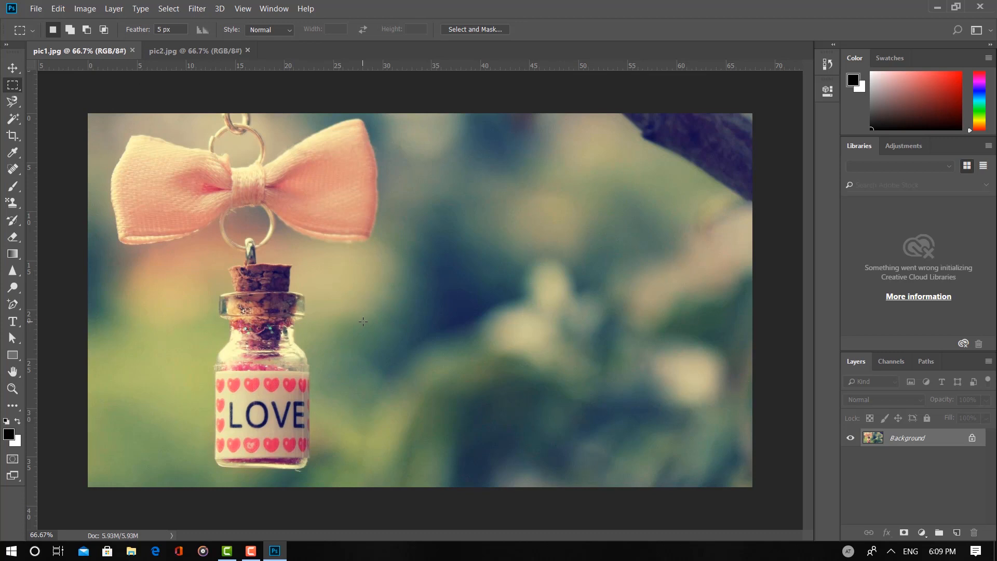
{"action": "left_click", "coordinate": [57, 9]}
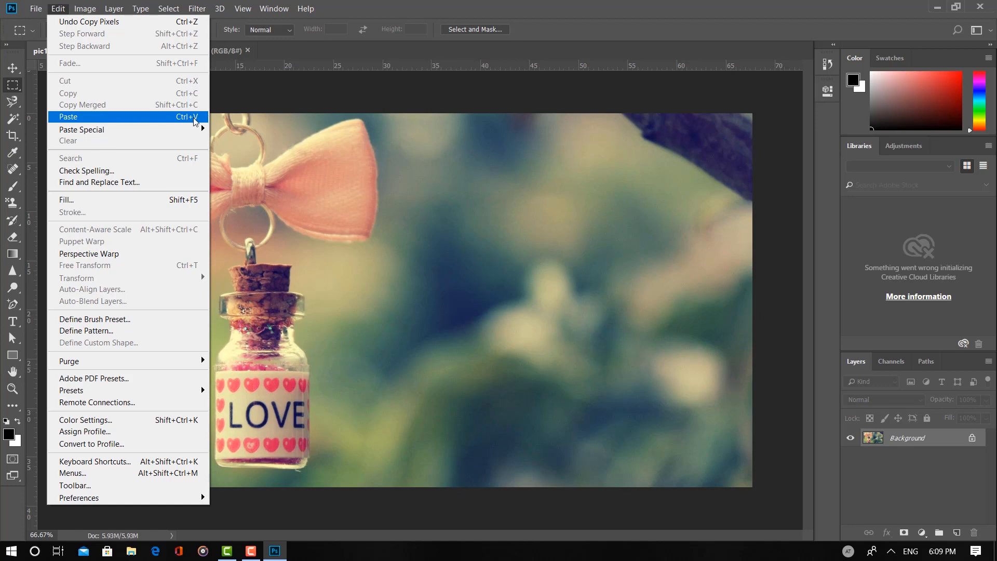
{"action": "left_click", "coordinate": [146, 119]}
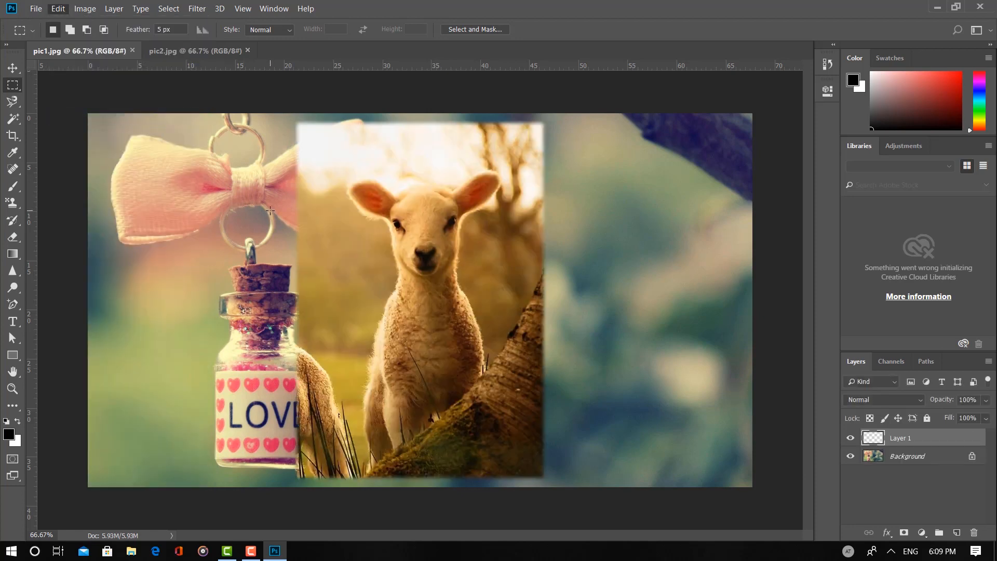
Move the pasted lamb picture to the right side of the image, clear of the bow and bottle
{"action": "left_click", "coordinate": [12, 67]}
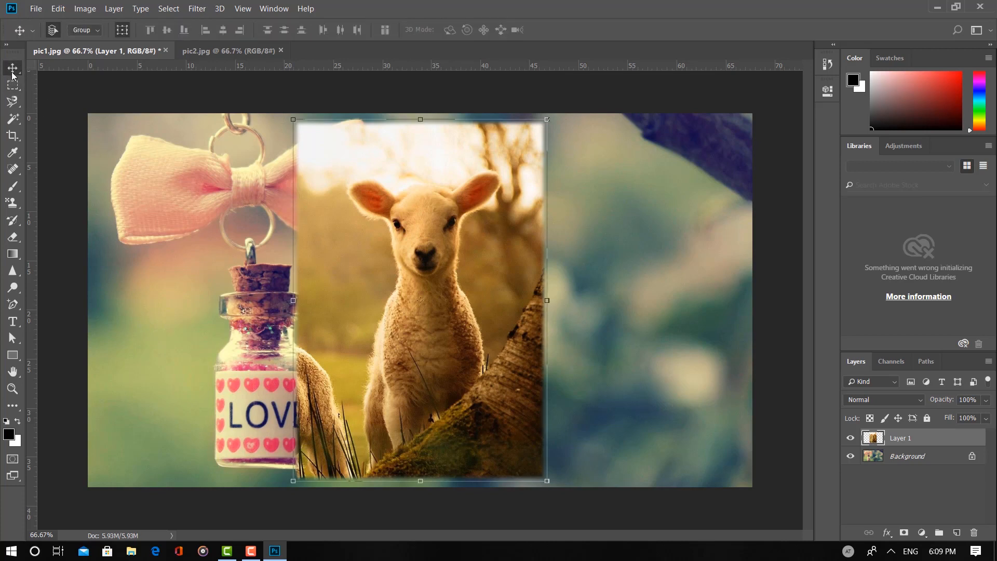
{"action": "left_click_drag", "start_coordinate": [440, 300], "coordinate": [702, 347]}
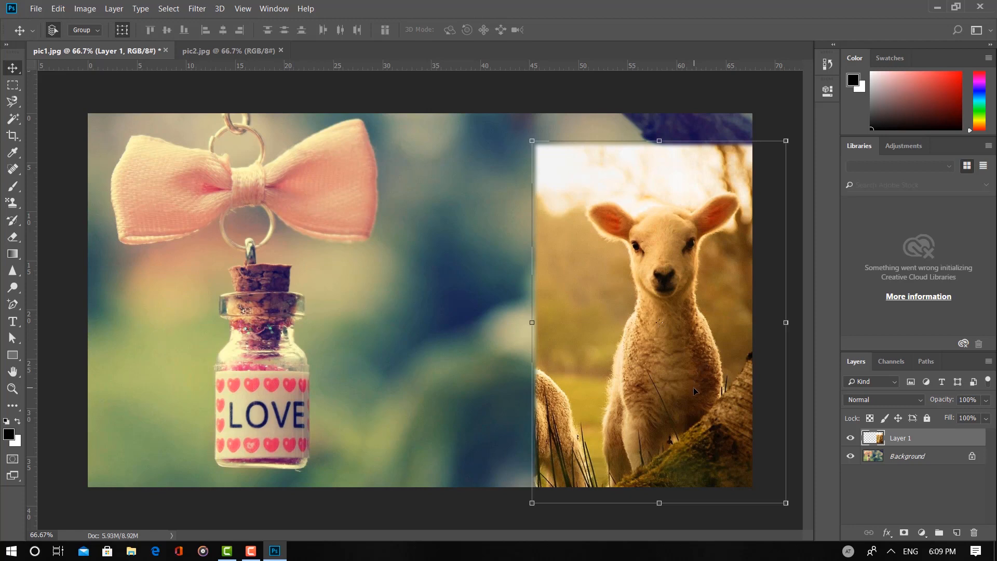
{"action": "left_click_drag", "start_coordinate": [693, 387], "coordinate": [641, 366]}
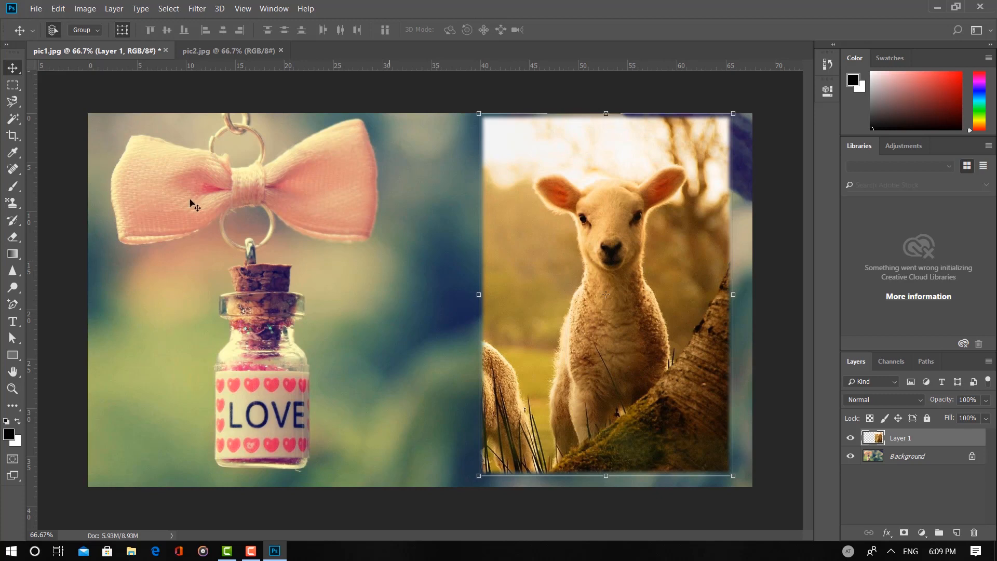
{"action": "left_click", "coordinate": [13, 85]}
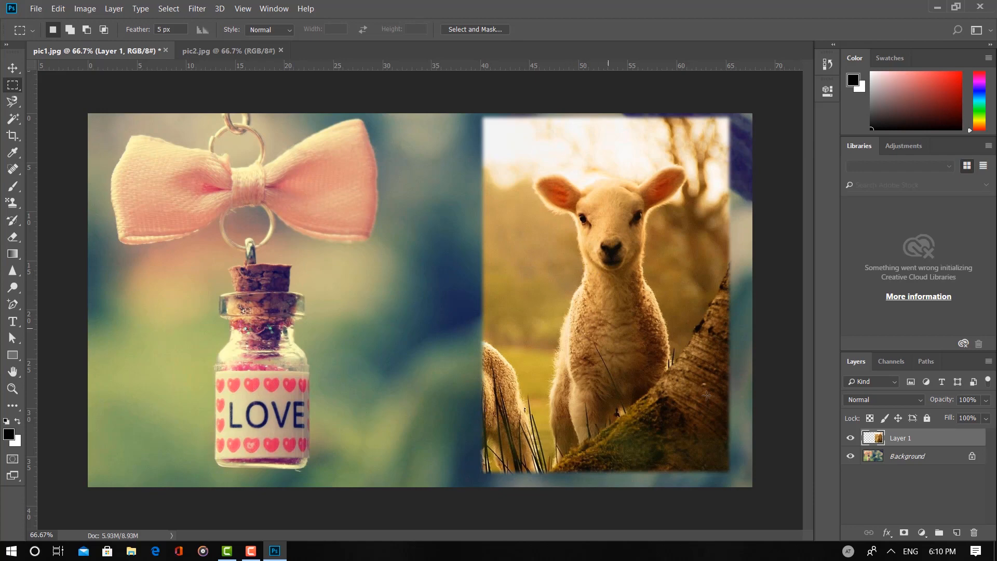
{"action": "right_click", "coordinate": [582, 279]}
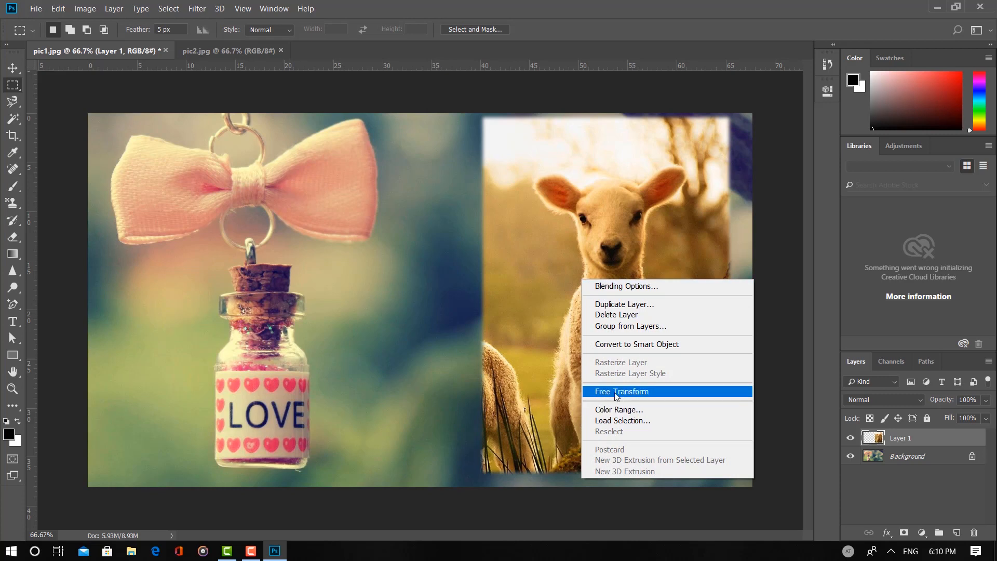
{"action": "left_click", "coordinate": [644, 395]}
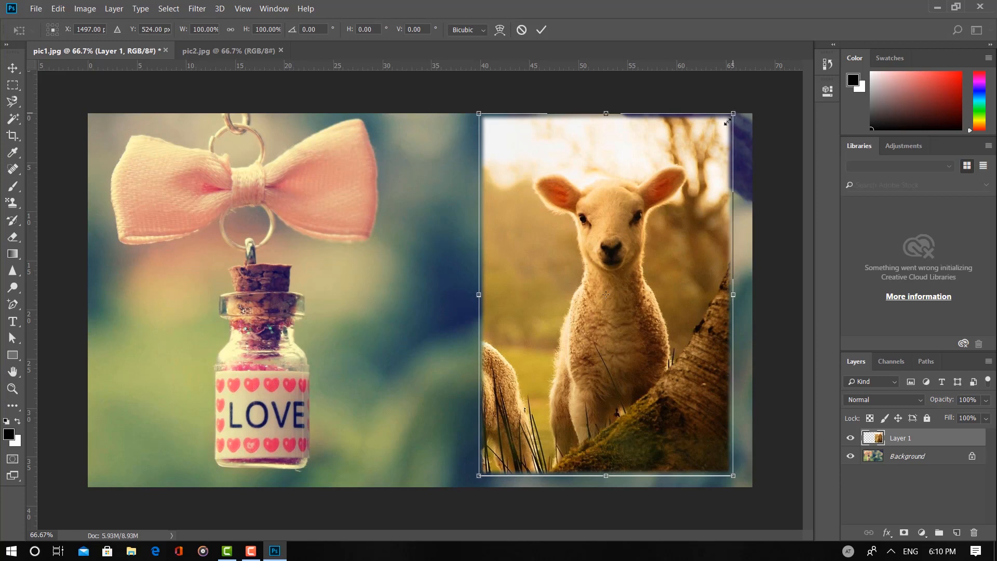
{"action": "left_click_drag", "start_coordinate": [734, 113], "coordinate": [548, 418]}
{"action": "left_click_drag", "start_coordinate": [558, 408], "coordinate": [686, 202]}
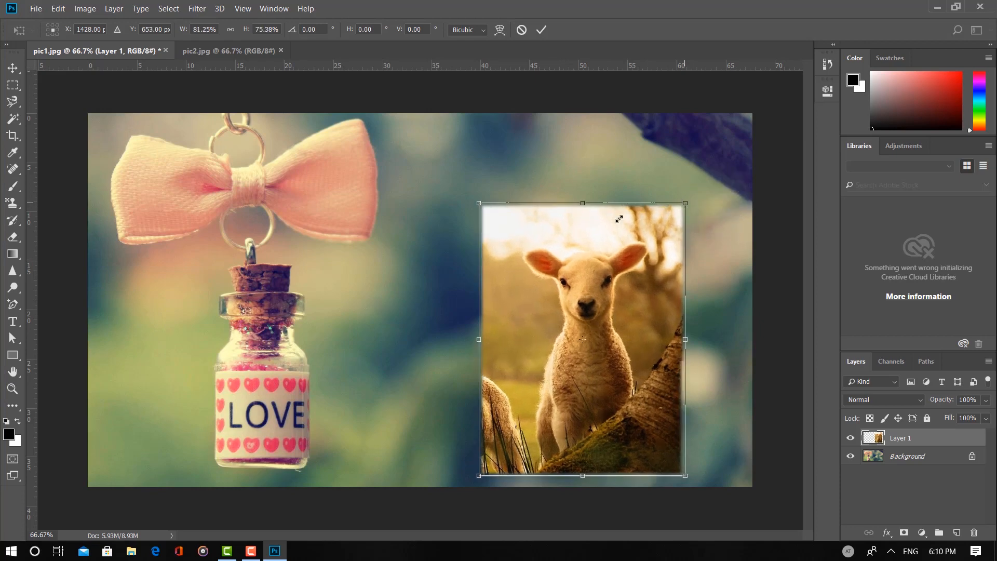
{"action": "left_click", "coordinate": [522, 29]}
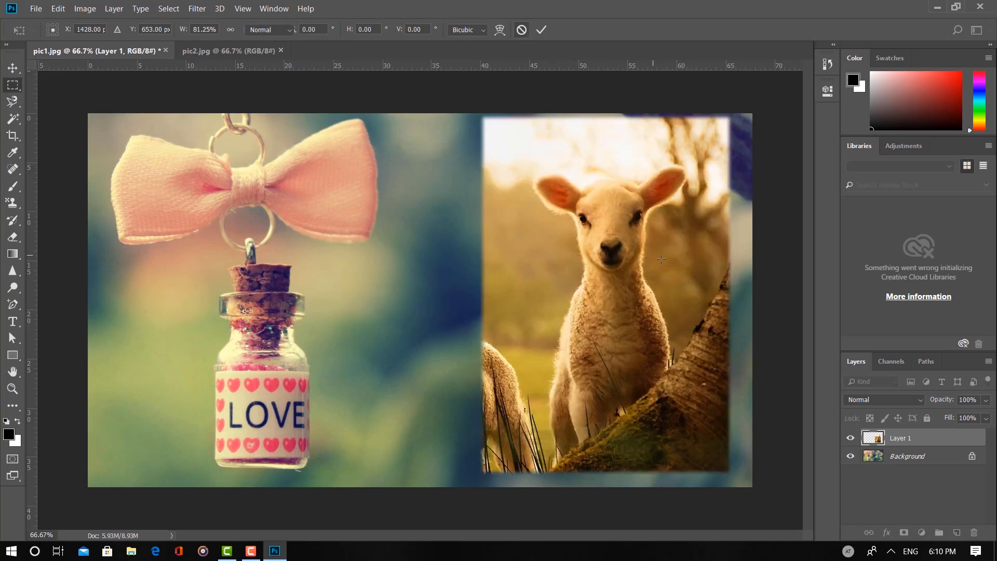
{"action": "right_click", "coordinate": [614, 265]}
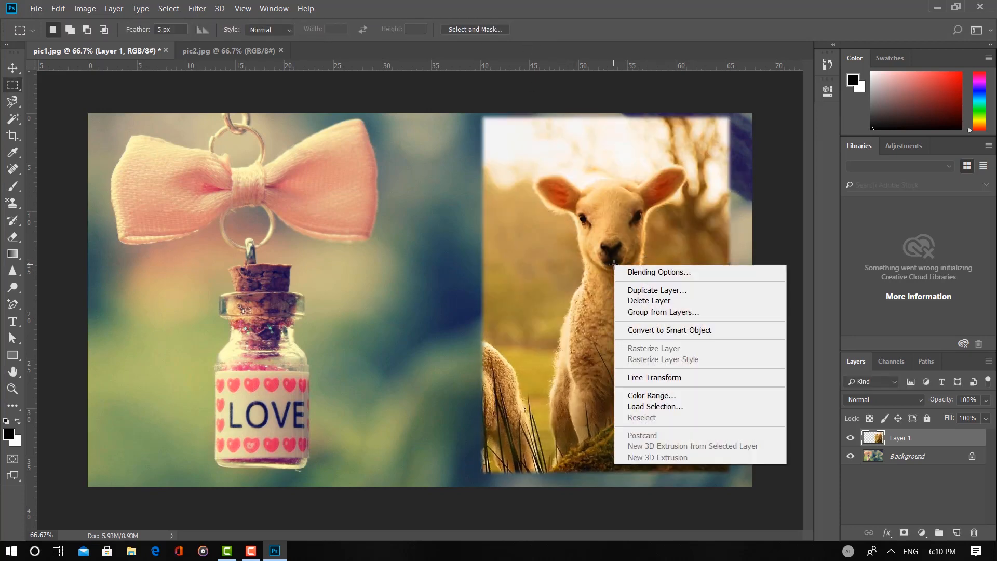
{"action": "left_click", "coordinate": [670, 378]}
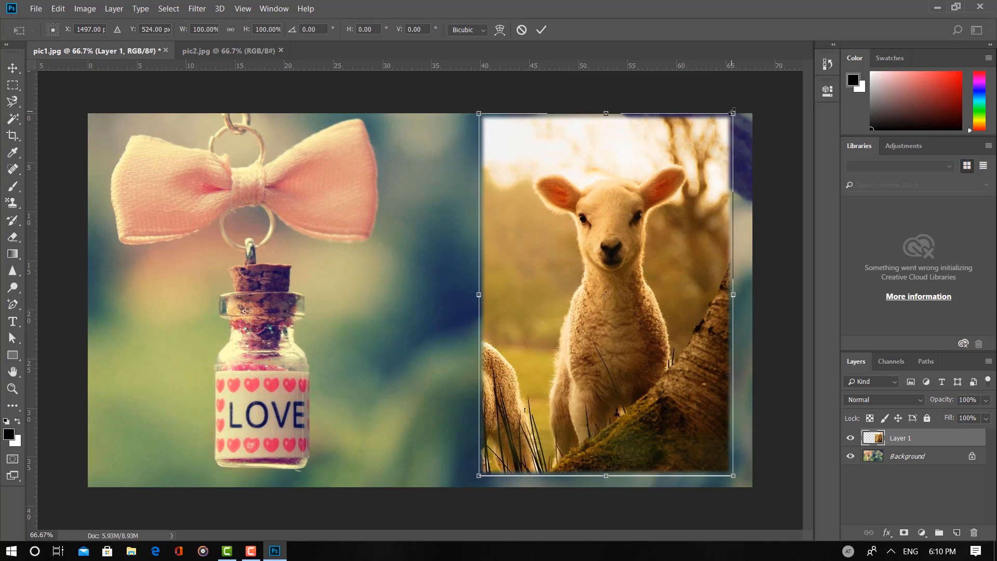
{"action": "left_click_drag", "start_coordinate": [733, 114], "coordinate": [746, 145]}
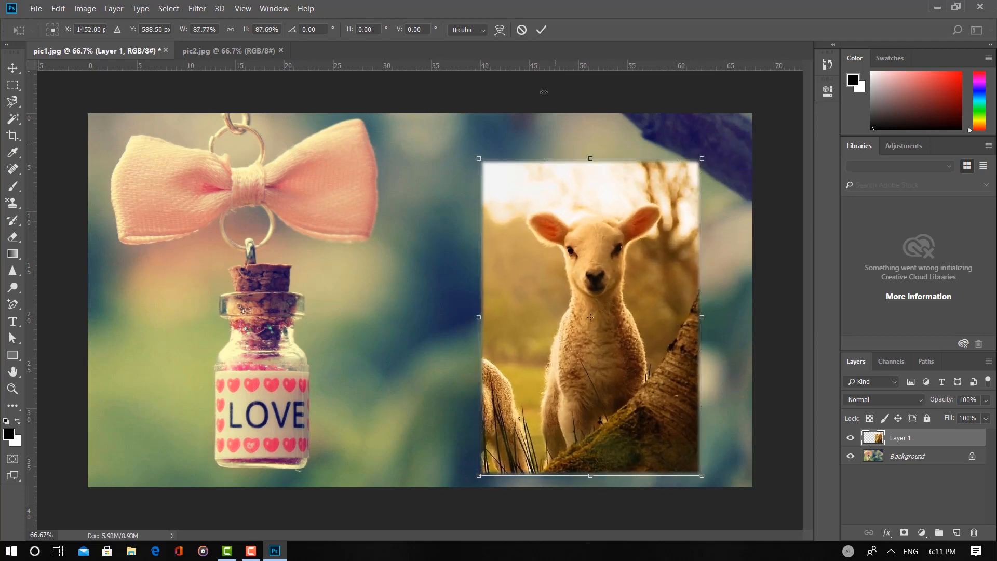
{"action": "left_click", "coordinate": [522, 29]}
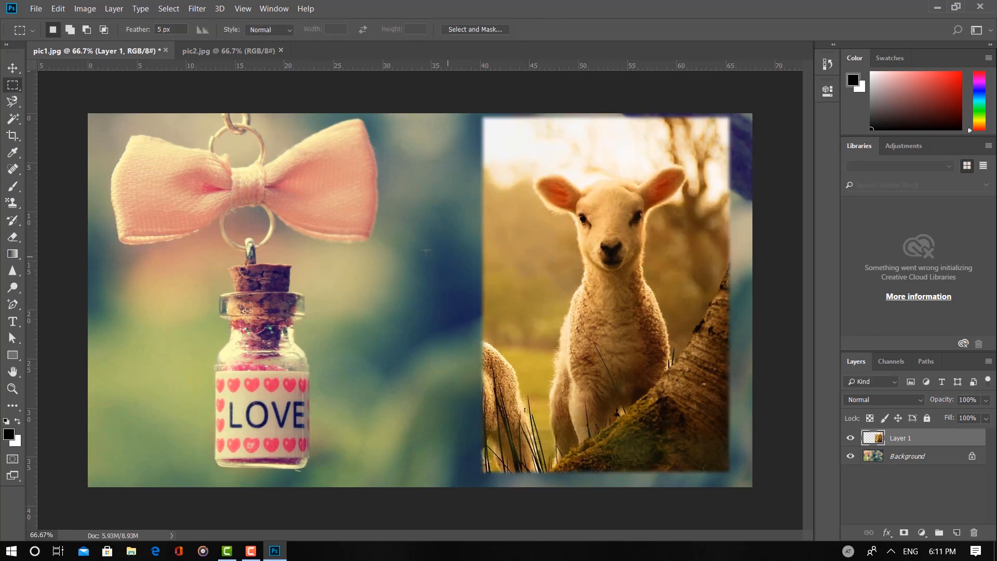
Activate the Move tool, and hide and reshow Layer 1 to check which part of the image it holds
{"action": "left_click", "coordinate": [12, 68]}
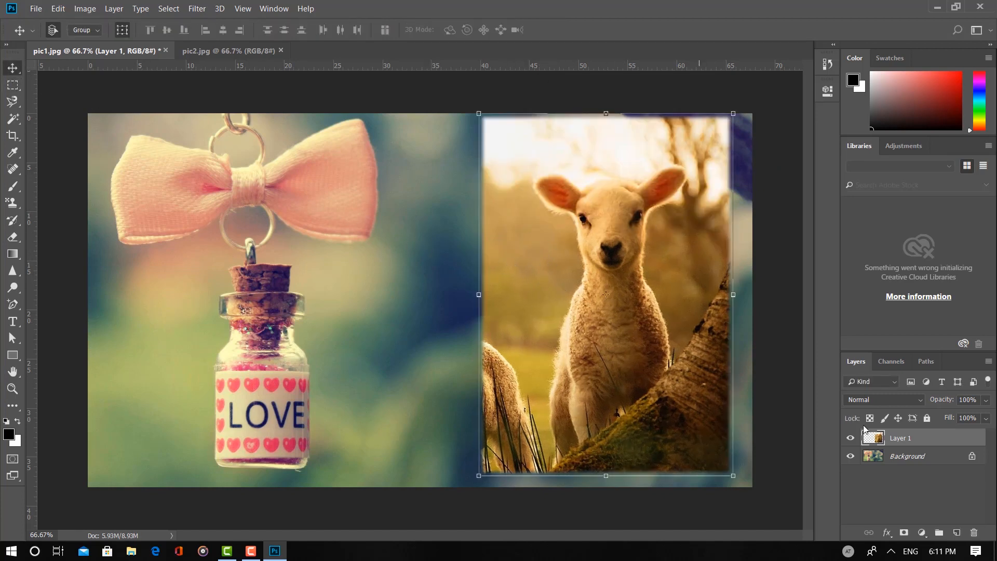
{"action": "left_click", "coordinate": [52, 32]}
{"action": "left_click", "coordinate": [851, 439]}
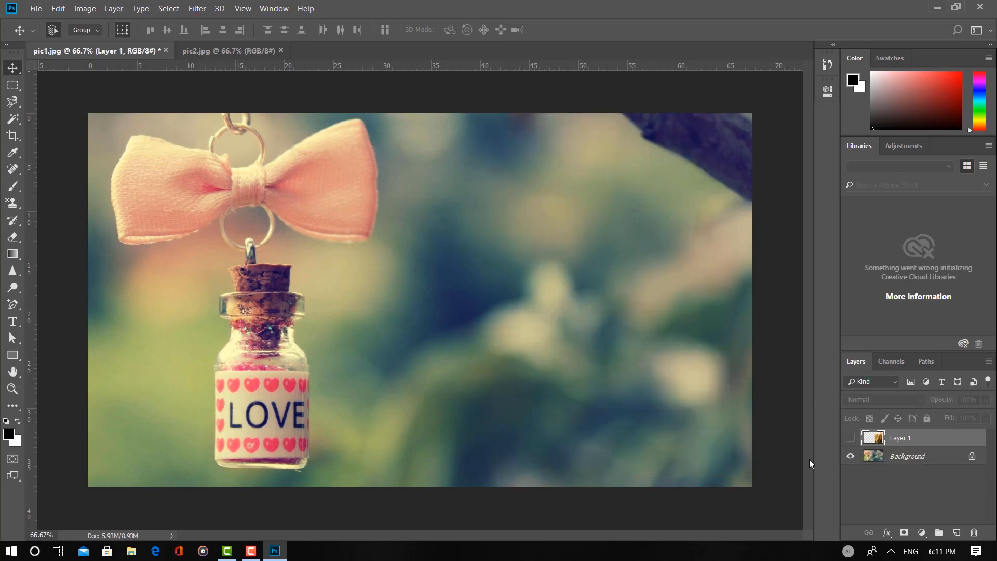
{"action": "left_click", "coordinate": [850, 439]}
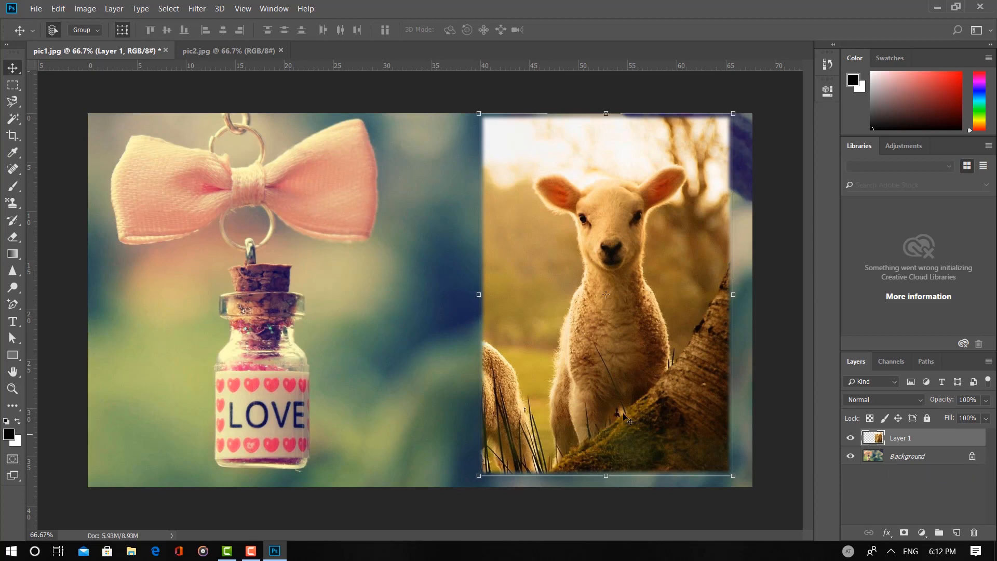
Try to move the locked Background picture with the Move tool
{"action": "left_click", "coordinate": [368, 263]}
{"action": "left_click_drag", "start_coordinate": [353, 251], "coordinate": [420, 284]}
{"action": "left_click_drag", "start_coordinate": [423, 237], "coordinate": [395, 339]}
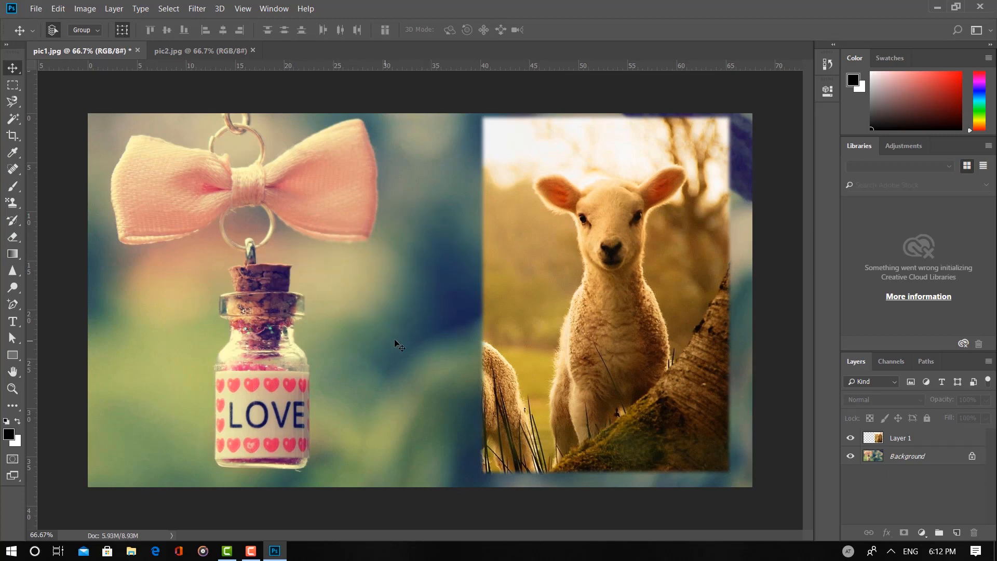
Unlock the Background layer and make Layer 1 the active layer
{"action": "left_click", "coordinate": [972, 458]}
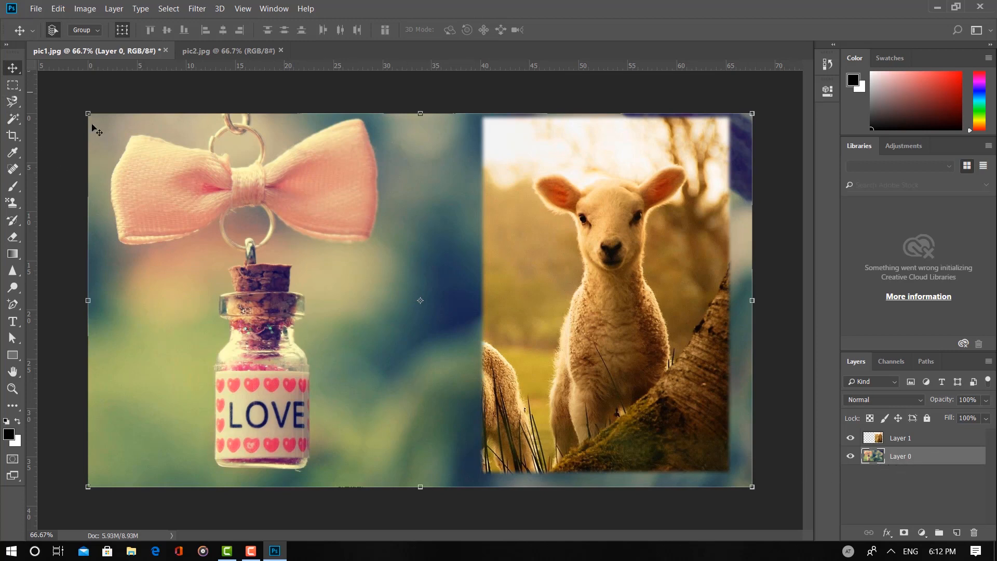
{"action": "mouse_move", "coordinate": [364, 273]}
{"action": "left_mouse_down"}
{"action": "mouse_move", "coordinate": [349, 277]}
{"action": "mouse_move", "coordinate": [342, 299]}
{"action": "mouse_move", "coordinate": [362, 279]}
{"action": "mouse_move", "coordinate": [400, 292]}
{"action": "mouse_move", "coordinate": [345, 281]}
{"action": "mouse_move", "coordinate": [363, 276]}
{"action": "left_mouse_up"}
{"action": "left_click", "coordinate": [925, 440]}
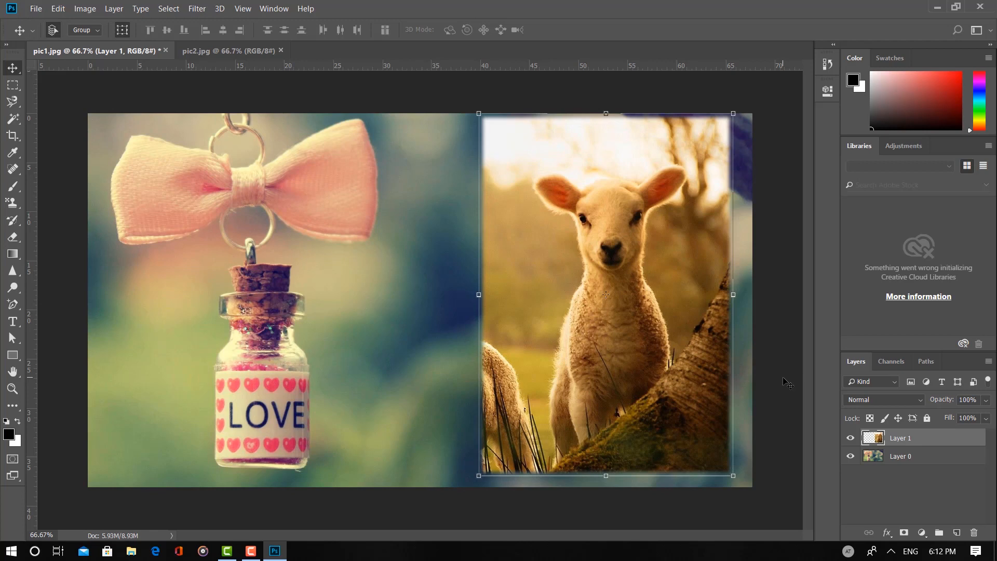
Switch the active layer between Layer 0 and Layer 1, finish on Layer 0, and hide and reshow Layer 1
{"action": "left_click", "coordinate": [960, 459]}
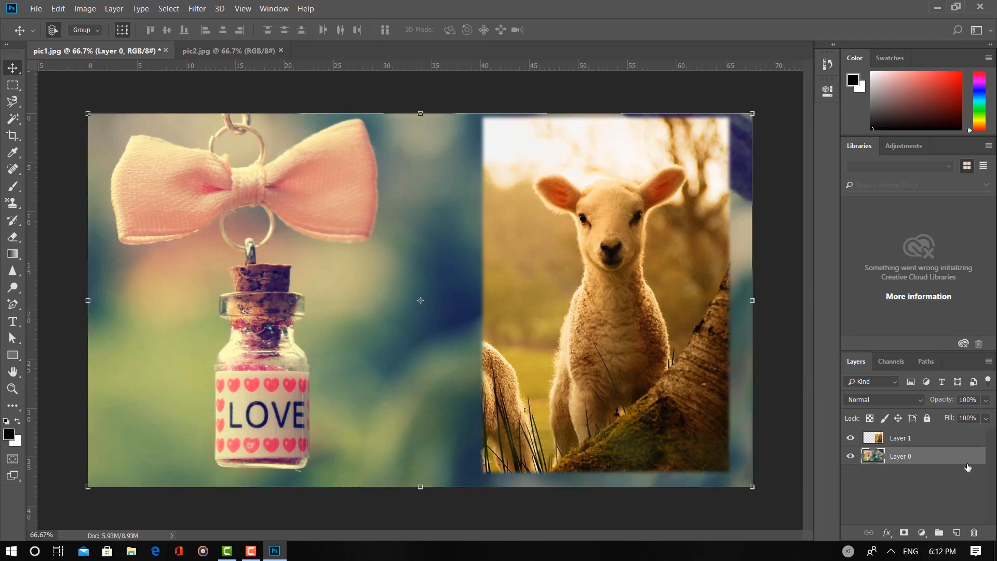
{"action": "left_click", "coordinate": [941, 444]}
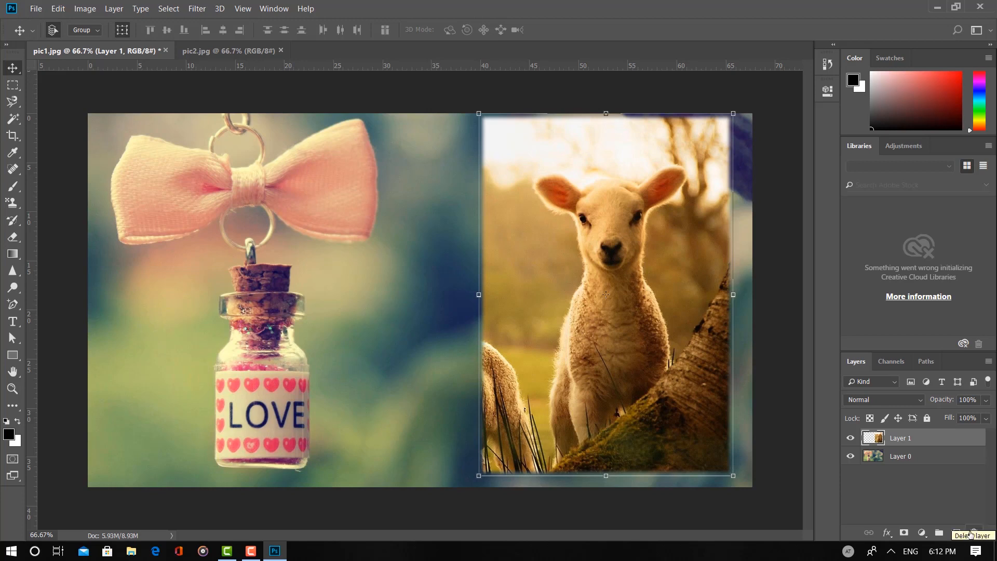
{"action": "left_click", "coordinate": [940, 485]}
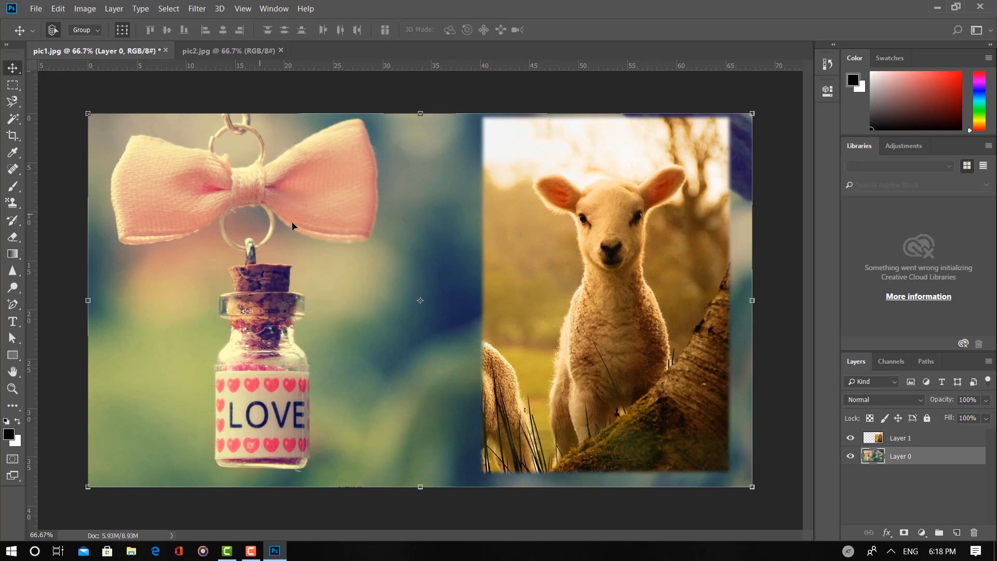
{"action": "left_click", "coordinate": [528, 239]}
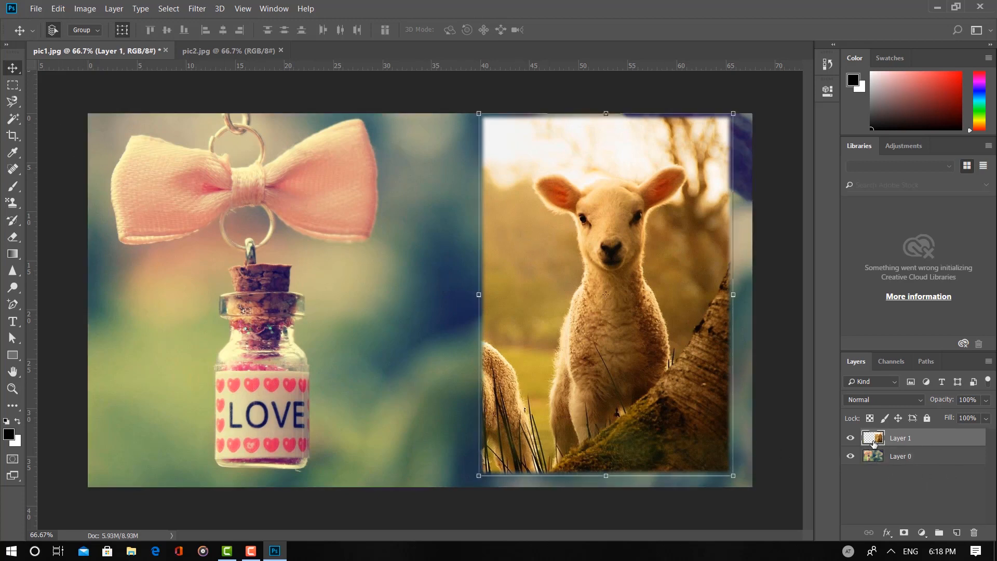
{"action": "left_click", "coordinate": [328, 367]}
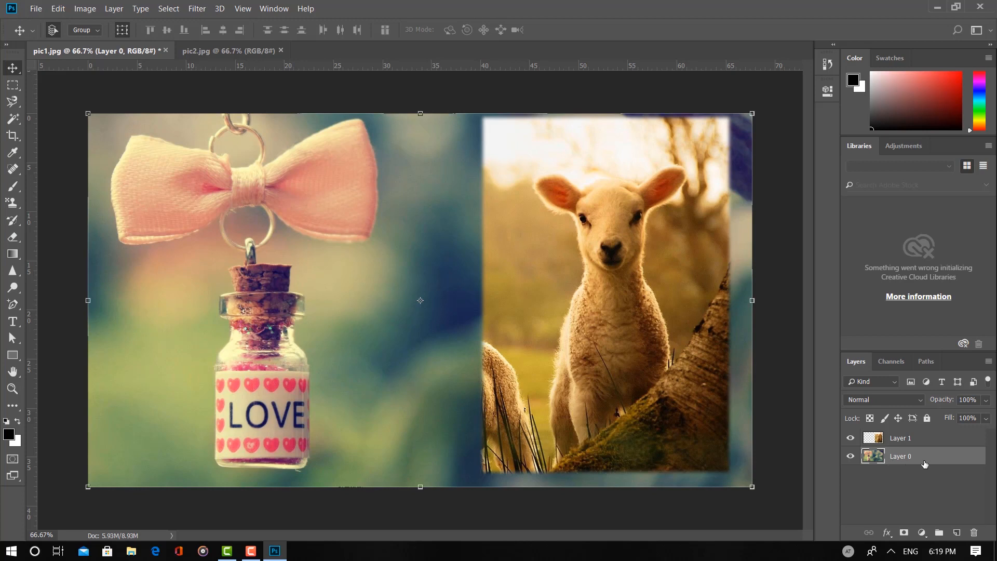
{"action": "left_click", "coordinate": [851, 439]}
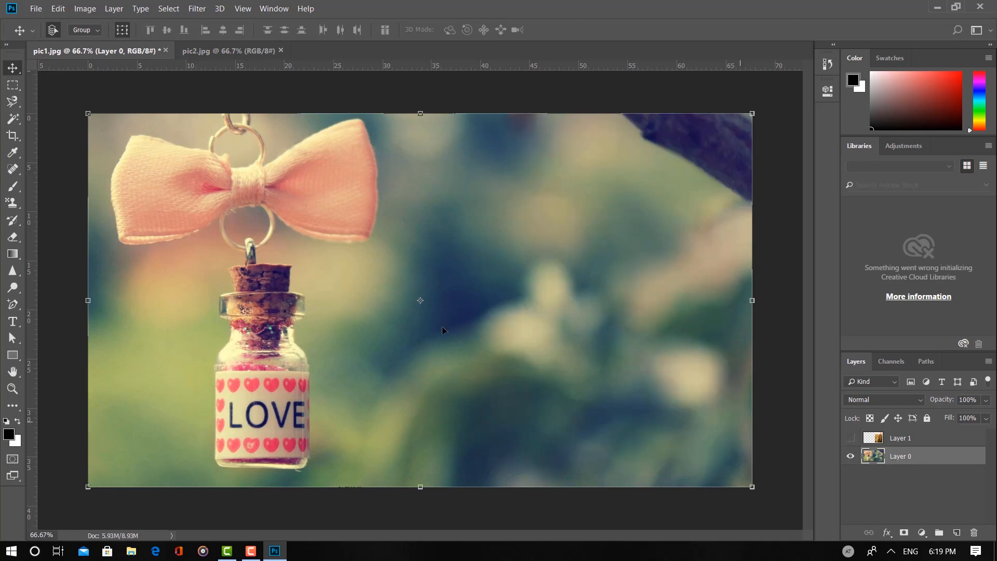
{"action": "left_click", "coordinate": [850, 440]}
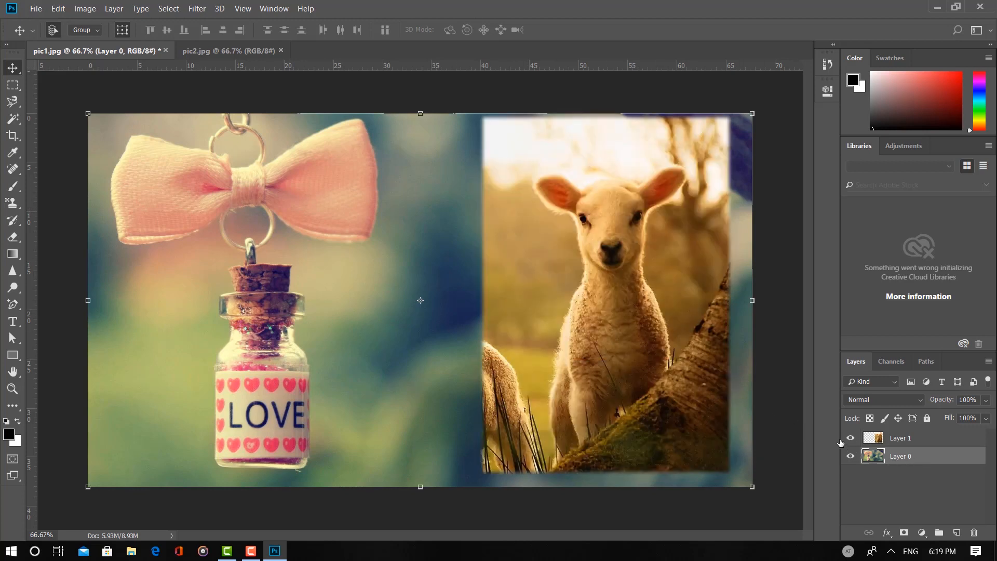
Copy a rectangular marquee area of Layer 0 reaching from the bow's lower right corner to the lamb's face
{"action": "left_click", "coordinate": [13, 85]}
{"action": "left_click_drag", "start_coordinate": [325, 221], "coordinate": [585, 358]}
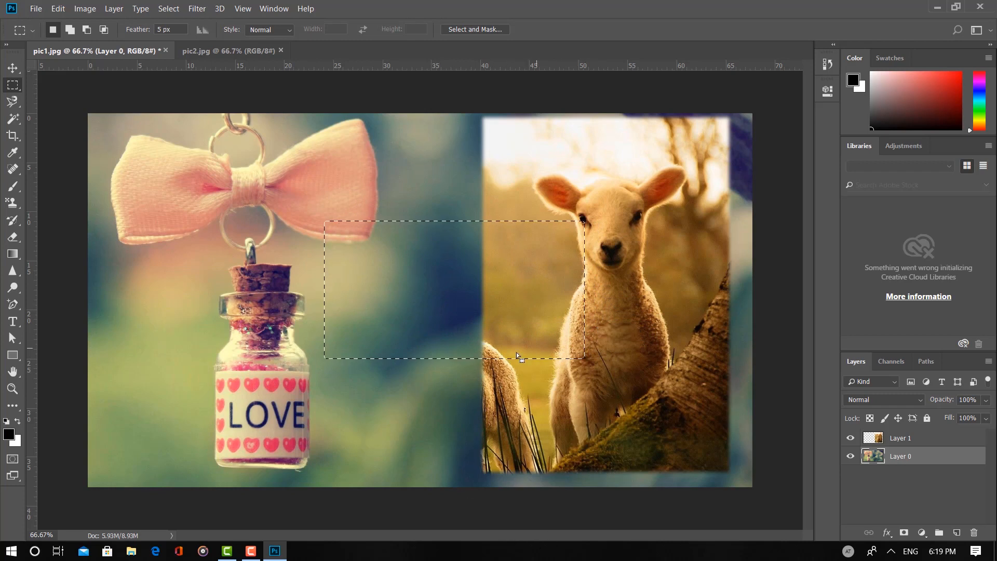
{"action": "left_click", "coordinate": [56, 8]}
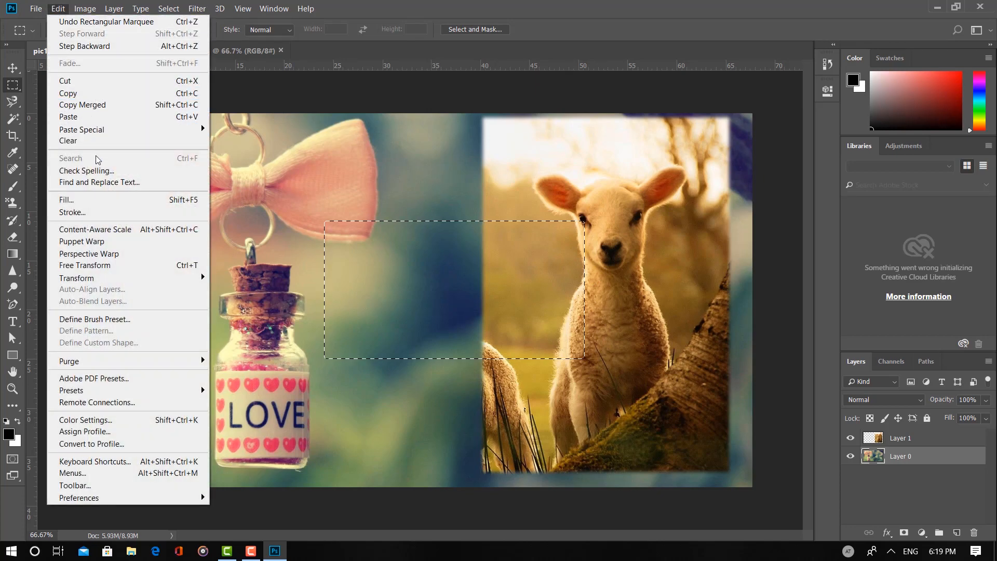
{"action": "left_click", "coordinate": [85, 94]}
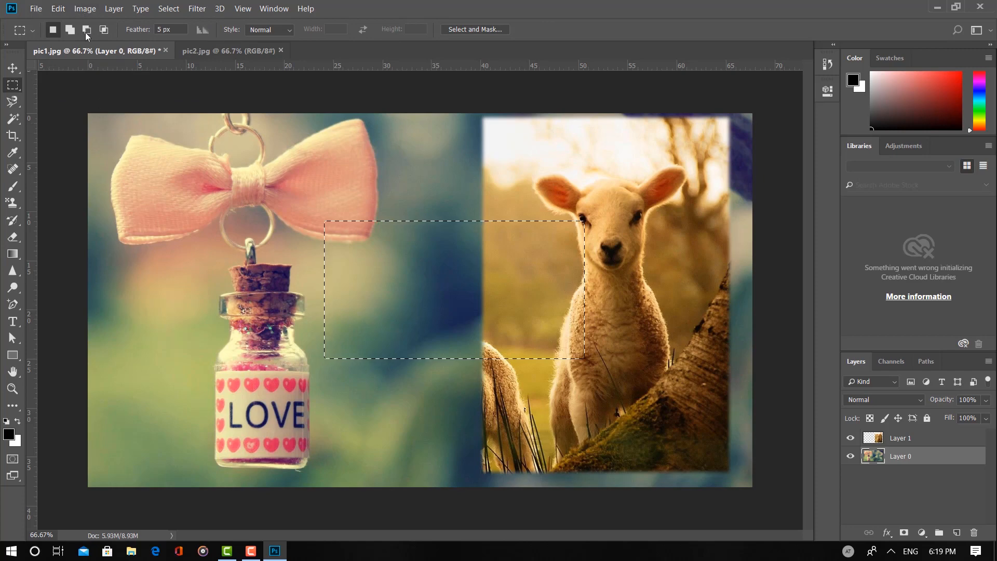
Switch to pic2.jpg and clear the rectangular selection around the standing lamb
{"action": "left_click", "coordinate": [218, 52]}
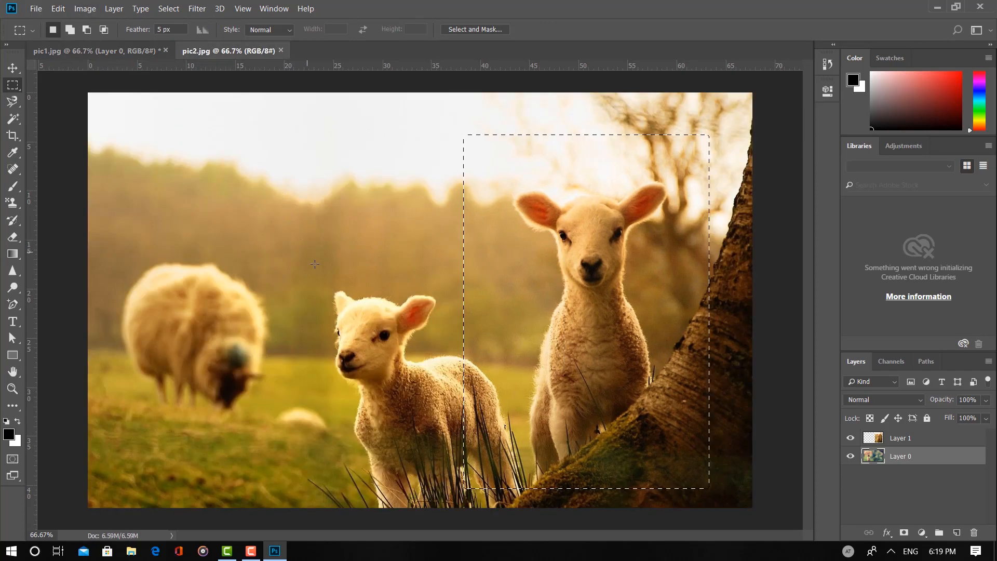
{"action": "right_click", "coordinate": [387, 273]}
{"action": "left_click", "coordinate": [410, 284]}
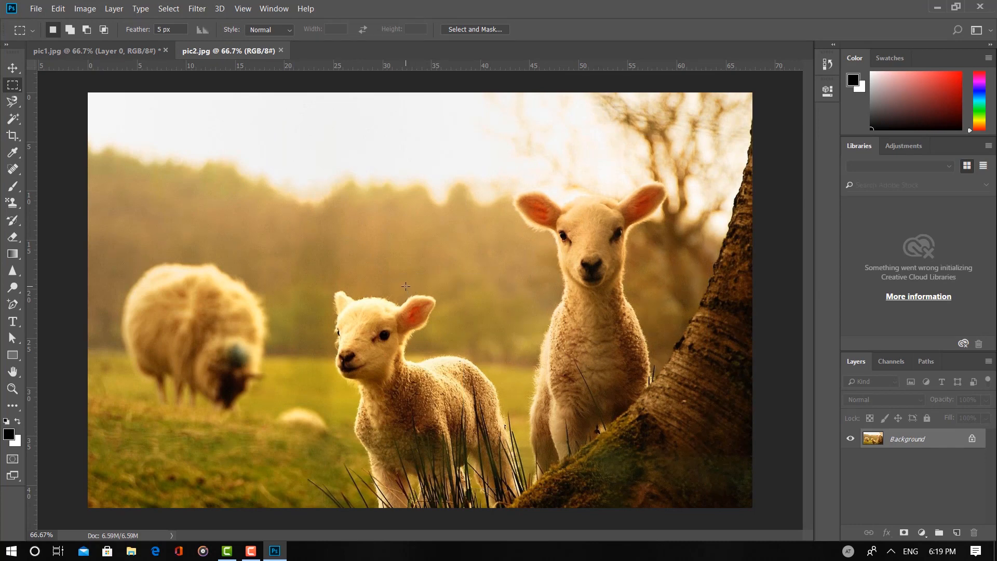
Paste the copied piece of pic1.jpg into pic2.jpg
{"action": "left_click", "coordinate": [58, 9]}
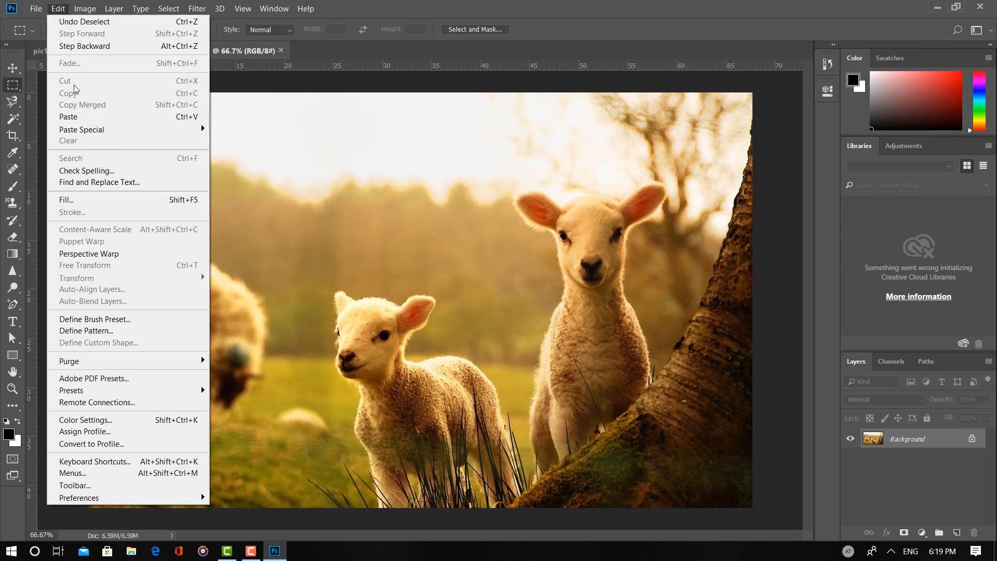
{"action": "left_click", "coordinate": [81, 123]}
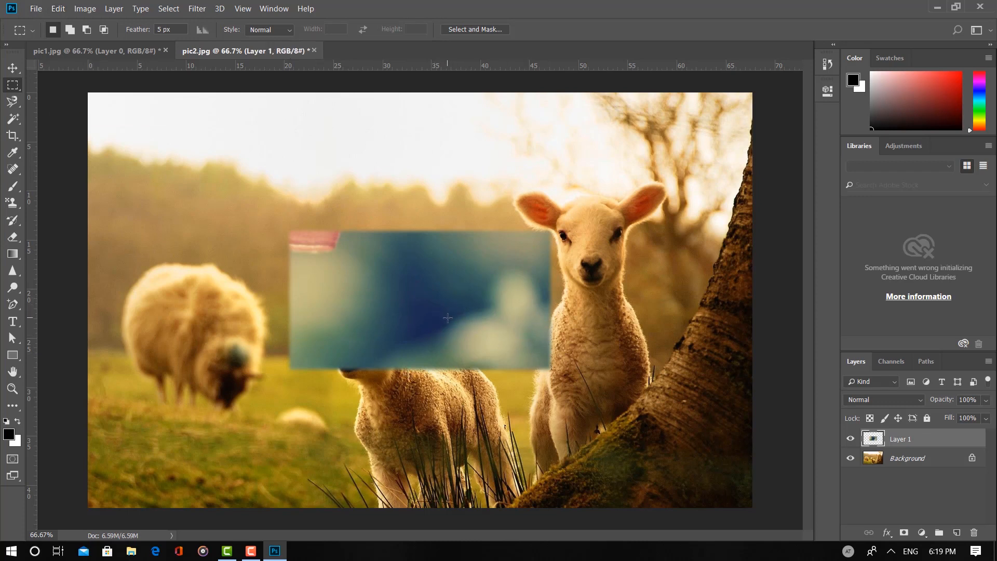
Go back to pic1.jpg and clear its rectangular selection
{"action": "left_click", "coordinate": [57, 52]}
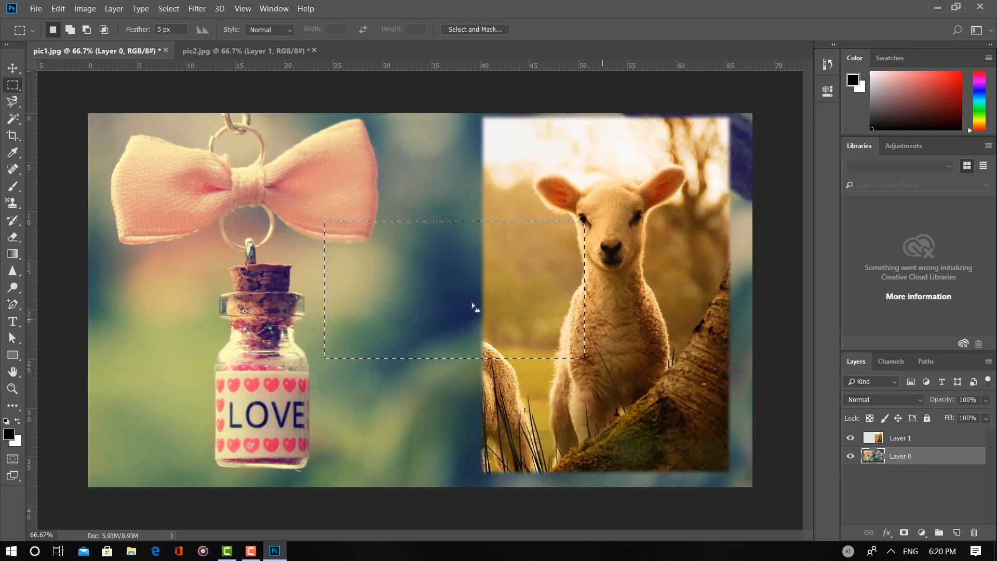
{"action": "right_click", "coordinate": [285, 223]}
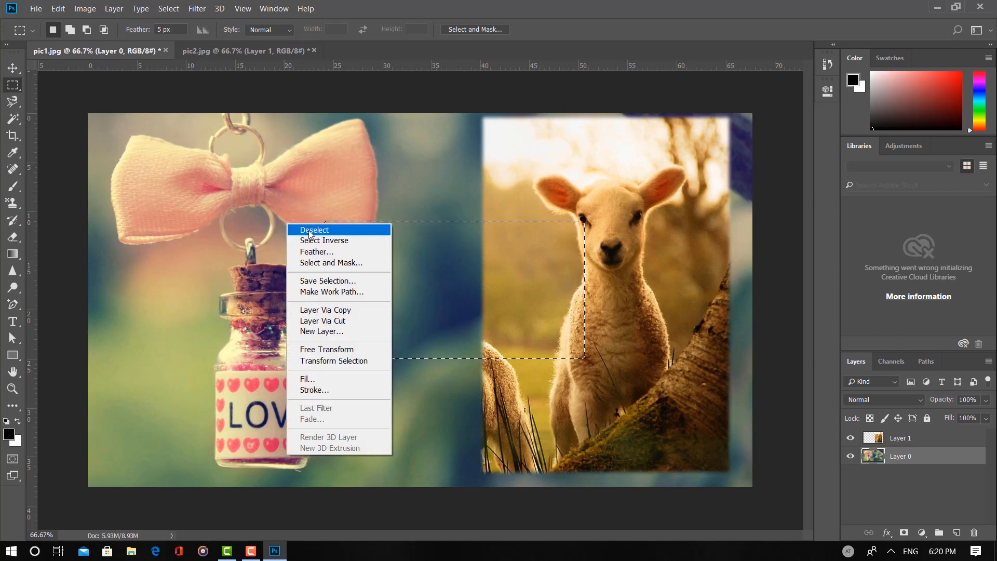
{"action": "left_click", "coordinate": [312, 229]}
In pic2.jpg, hide the pasted Layer 1 and delete it, keeping only the Background layer
{"action": "left_click", "coordinate": [250, 57]}
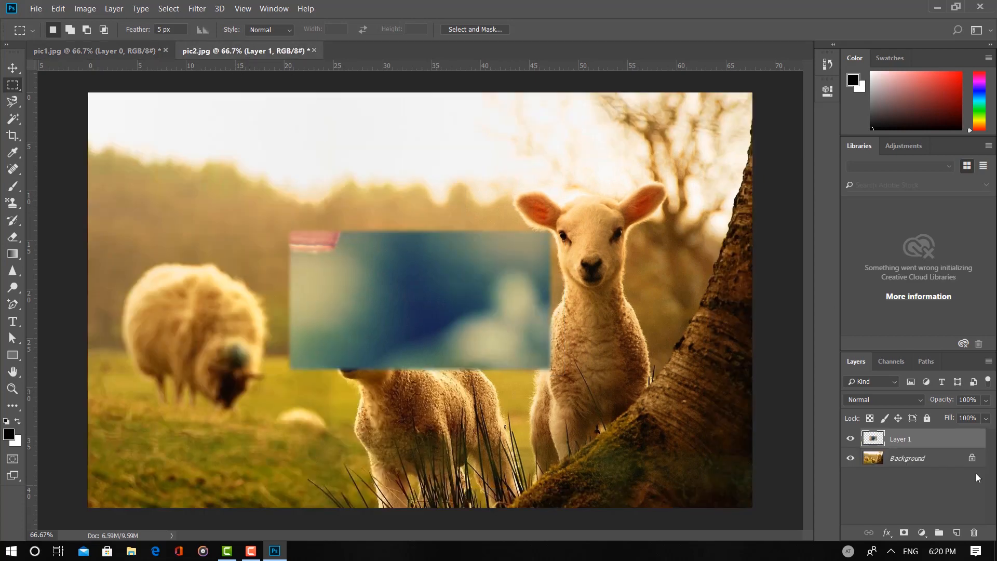
{"action": "left_click", "coordinate": [851, 439]}
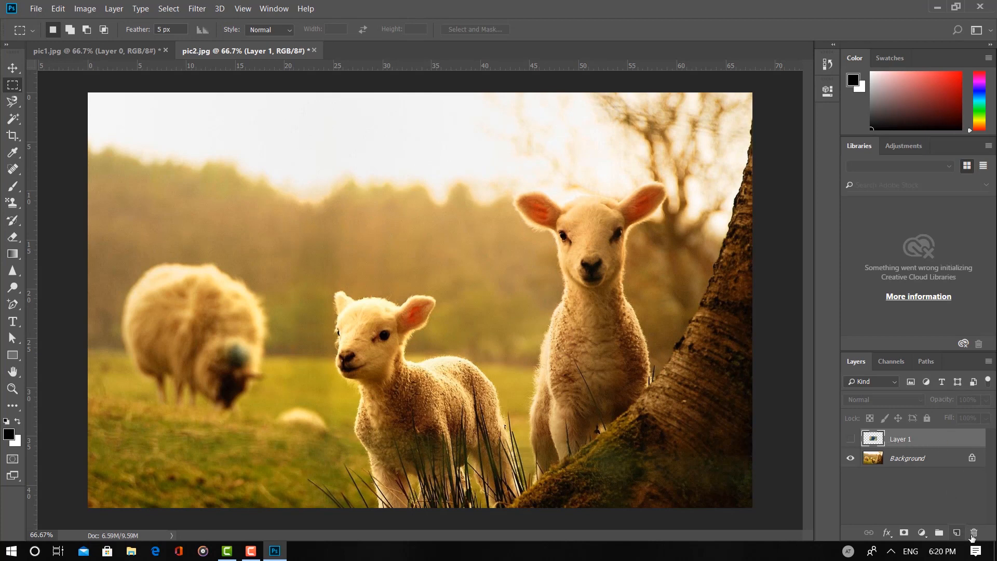
{"action": "left_click", "coordinate": [975, 539]}
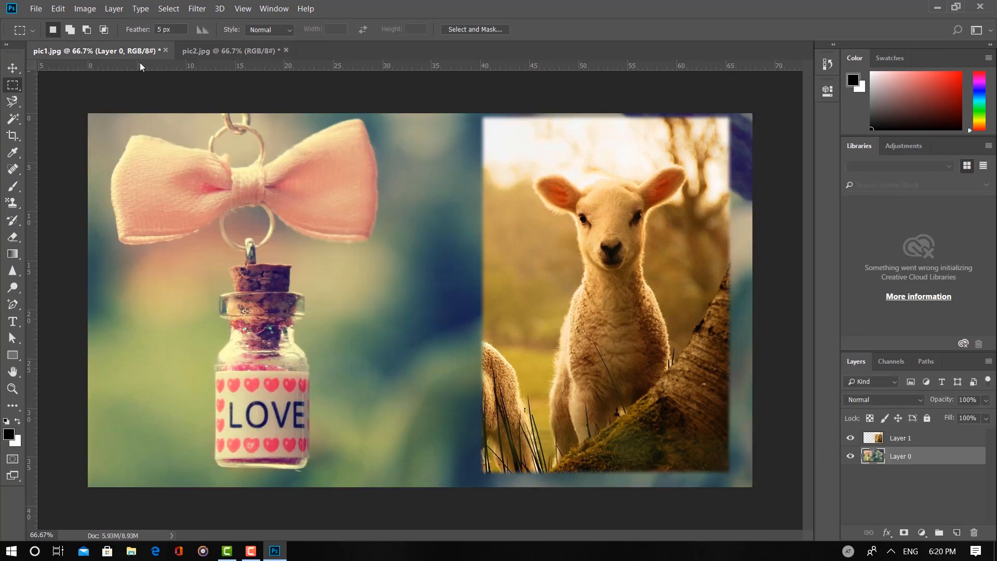
Return to pic1.jpg and activate the Move tool
{"action": "left_click", "coordinate": [118, 54]}
{"action": "key", "text": "v"}
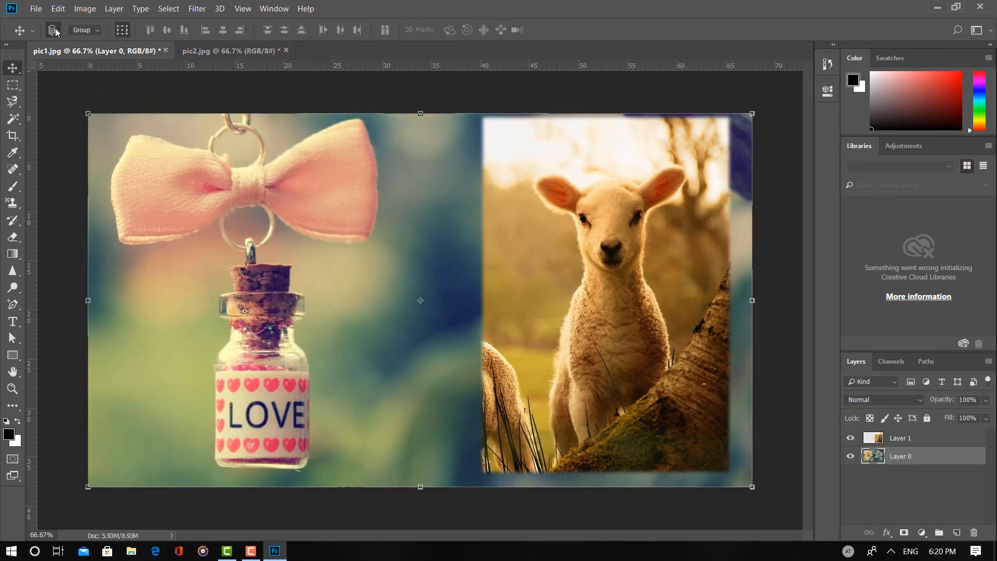